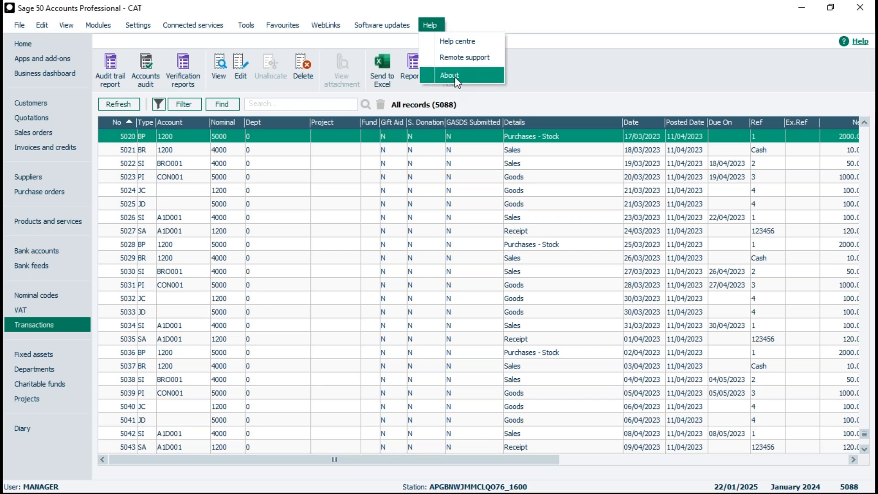
# Step: Open the program's About information and examine the Configuration Information and Data Information before clearing the audit trail
pyautogui.click(455, 76)
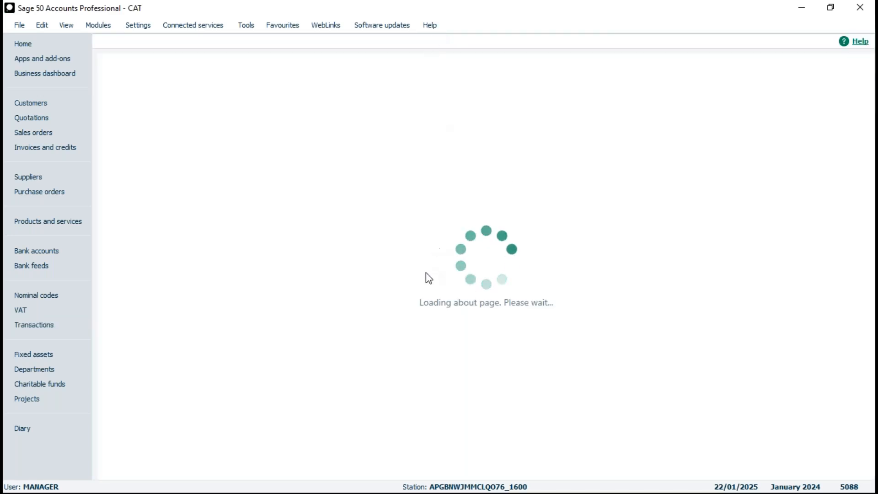
pyautogui.scroll(-1, 492, 261)
pyautogui.scroll(-4, 492, 262)
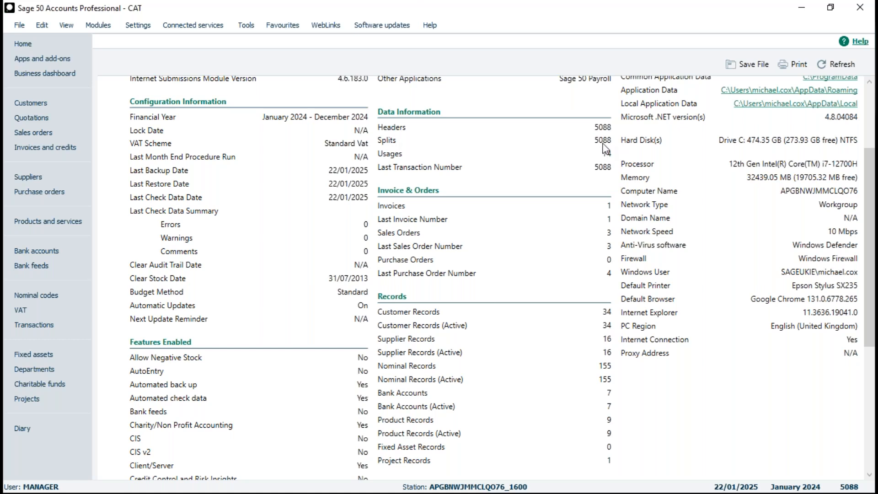
# Step: Open the Clear Audit Trail period-end routine, agreeing to close all other open windows
pyautogui.click(247, 27)
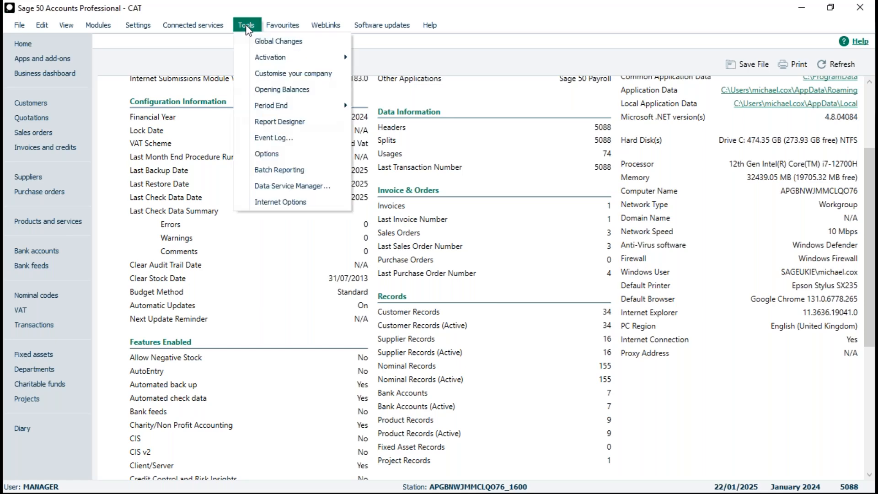
pyautogui.moveTo(275, 112)
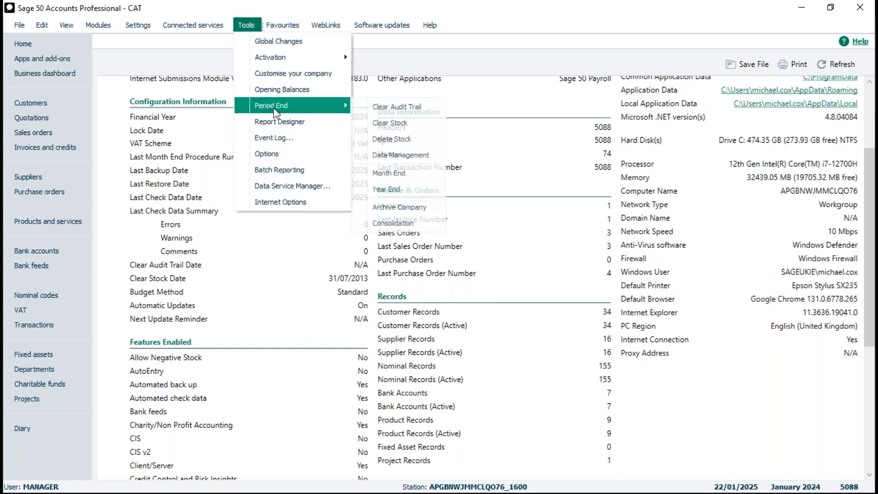
pyautogui.click(402, 108)
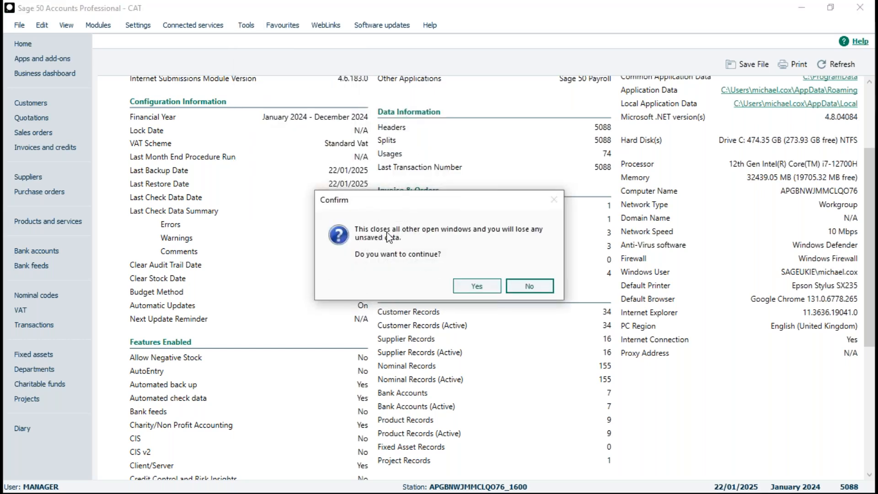
pyautogui.click(475, 287)
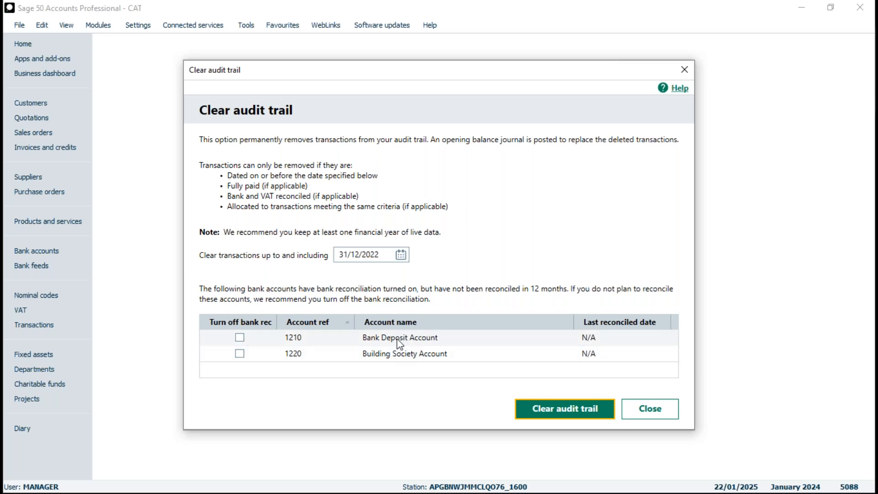
# Step: Turn off bank reconciliation for accounts 1210 and 1220, and run the audit trail clearance up to 31/12/2022
pyautogui.click(239, 337)
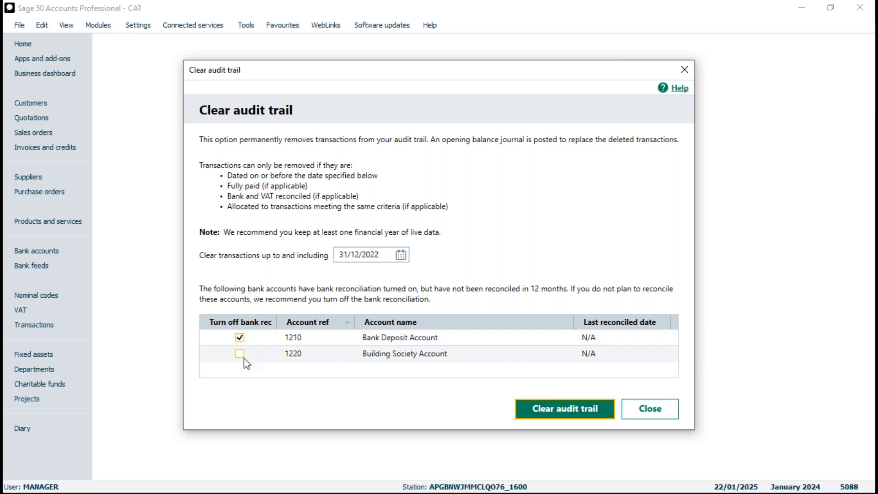
pyautogui.click(241, 354)
pyautogui.click(567, 413)
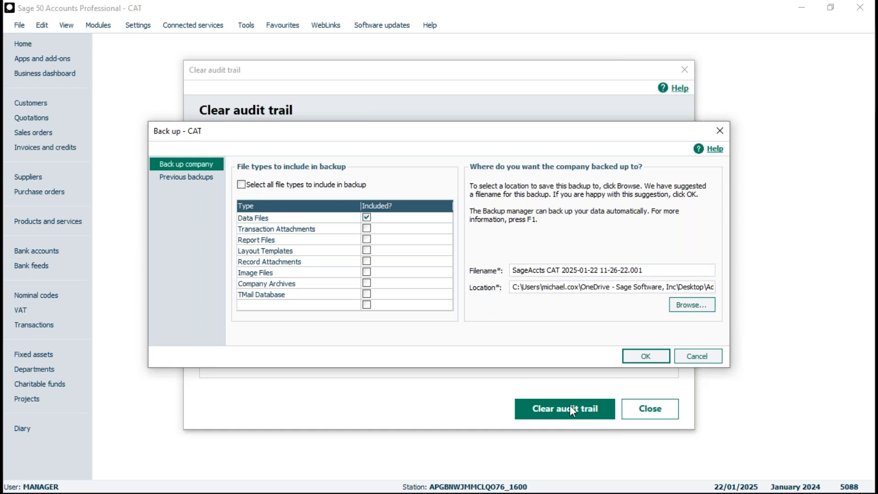
# Step: Cancel the first backup, agree to create a new one, and name it "MC - pre CAT 31122022"
pyautogui.click(696, 357)
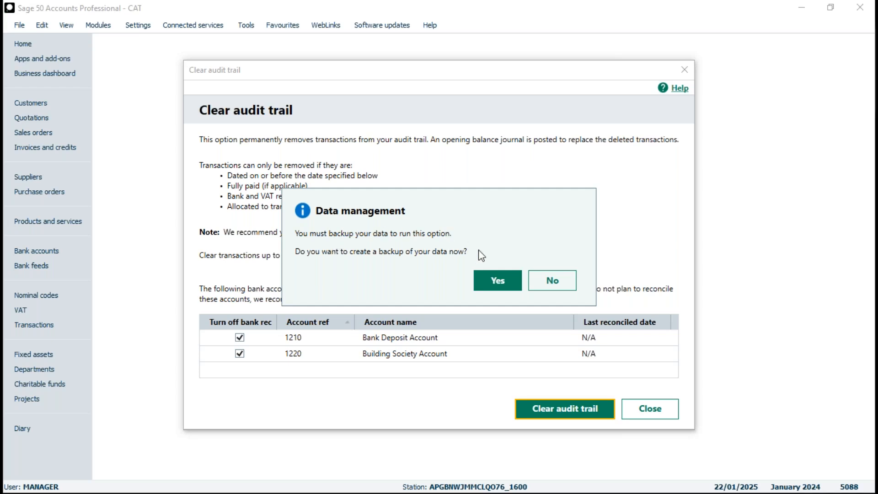
pyautogui.click(498, 280)
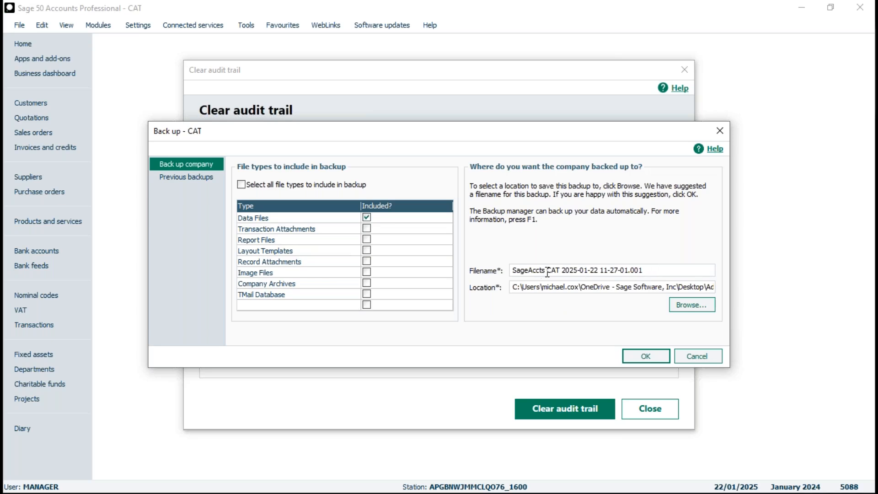
pyautogui.moveTo(545, 273); pyautogui.dragTo(562, 274)
pyautogui.moveTo(597, 273); pyautogui.dragTo(623, 273)
pyautogui.moveTo(644, 270); pyautogui.dragTo(478, 273)
pyautogui.write('MC -')
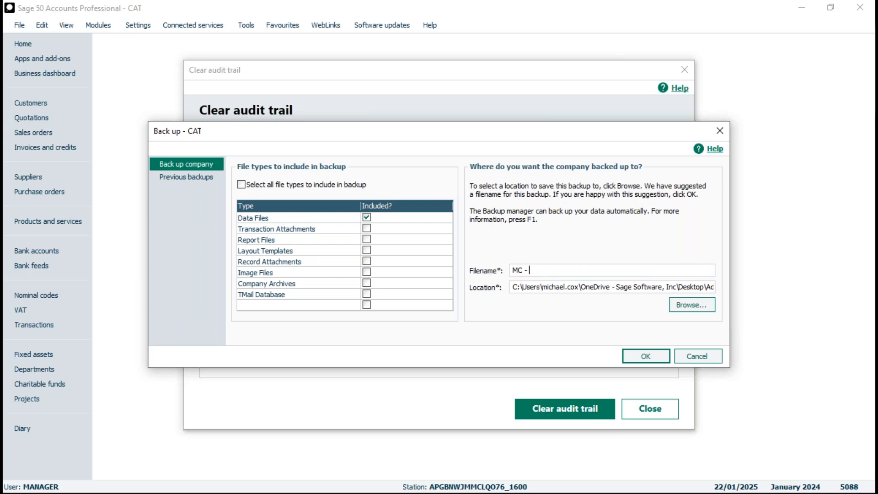
pyautogui.write(' pre CAT 31122022')
# Step: Set the backup location to the Desktop folder and start the company backup
pyautogui.click(692, 305)
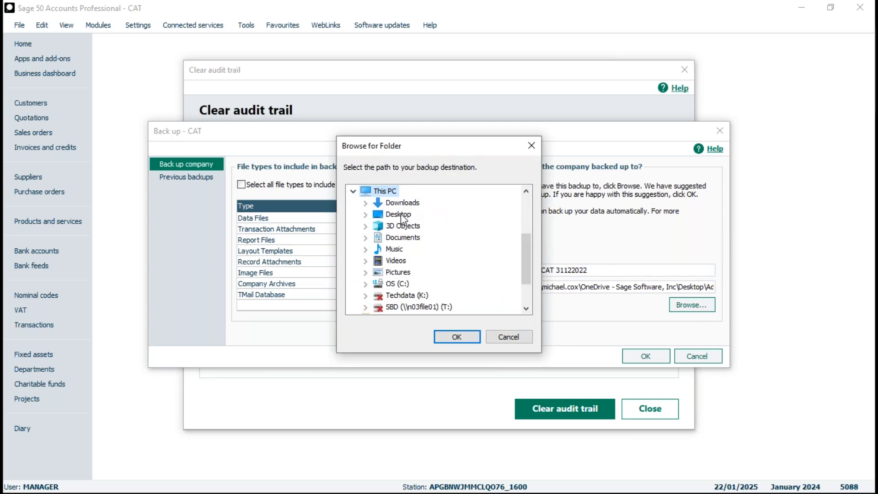
pyautogui.click(398, 214)
pyautogui.click(454, 337)
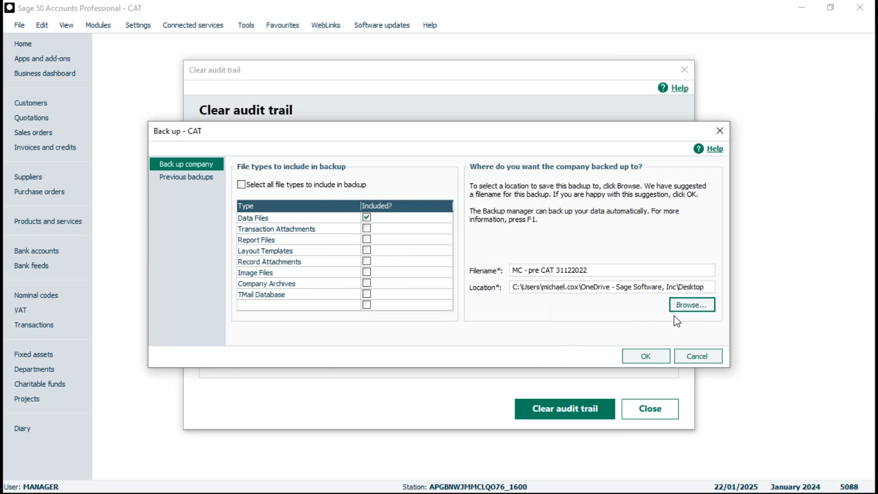
pyautogui.click(645, 356)
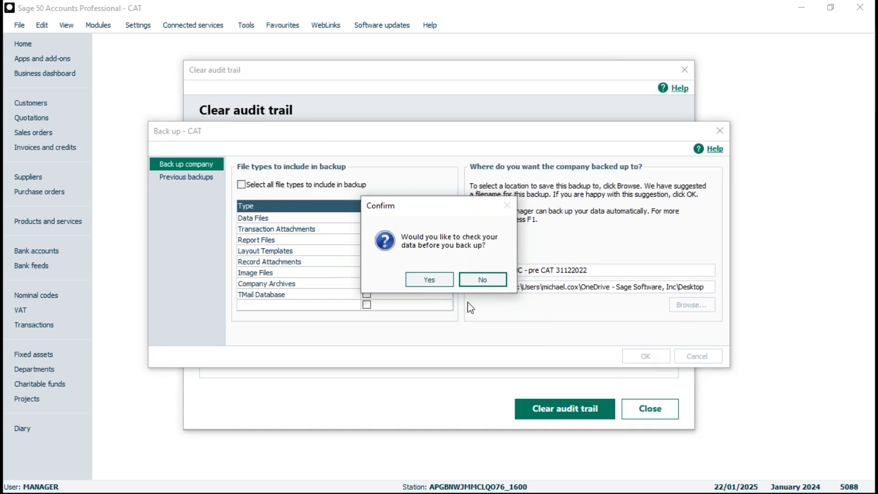
# Step: Check the data before backing up, review the errors in the problems report, and complete the backup
pyautogui.click(429, 279)
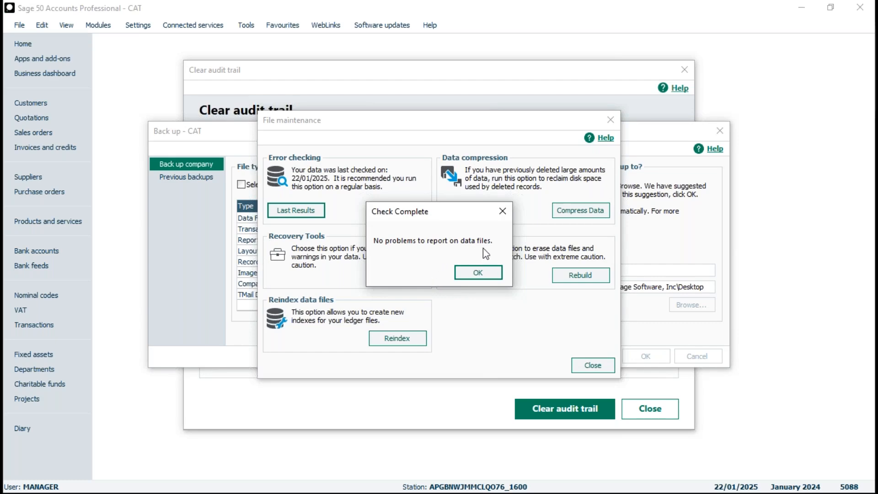
pyautogui.click(488, 272)
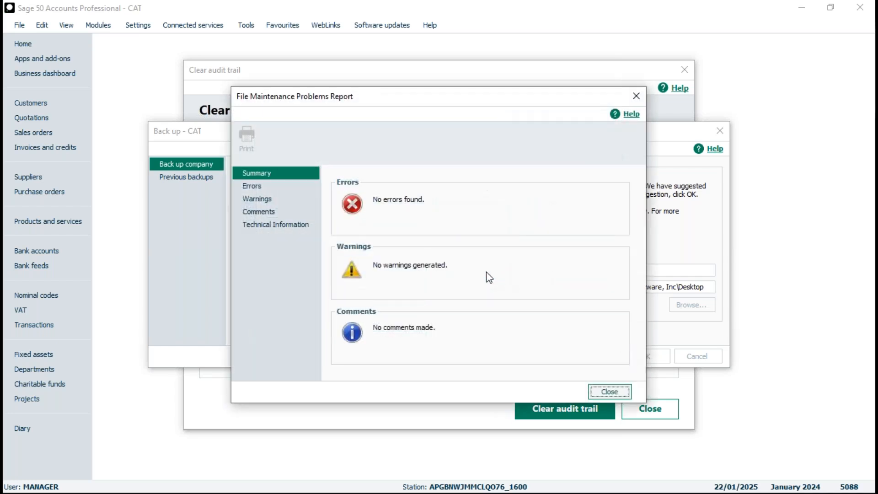
pyautogui.click(260, 190)
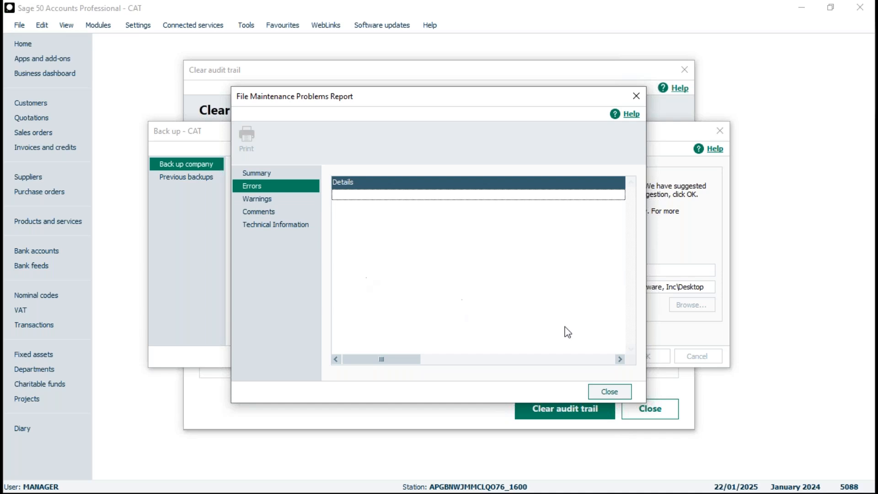
pyautogui.click(613, 391)
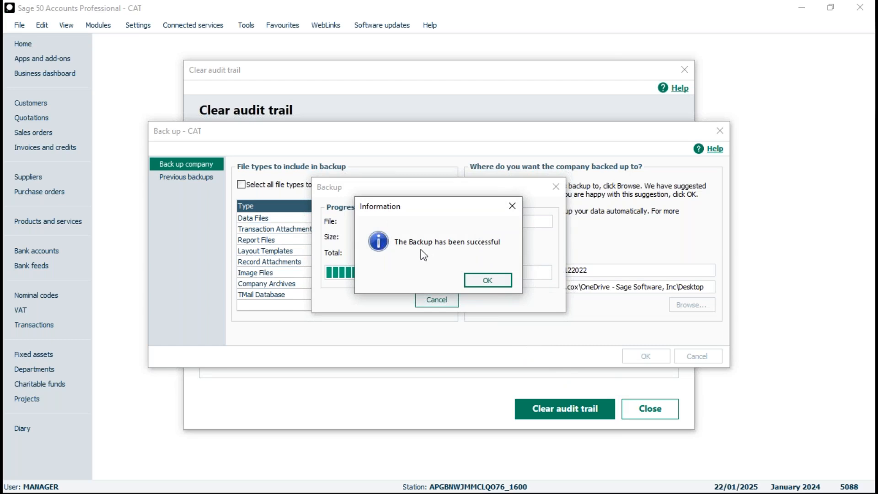
pyautogui.click(488, 280)
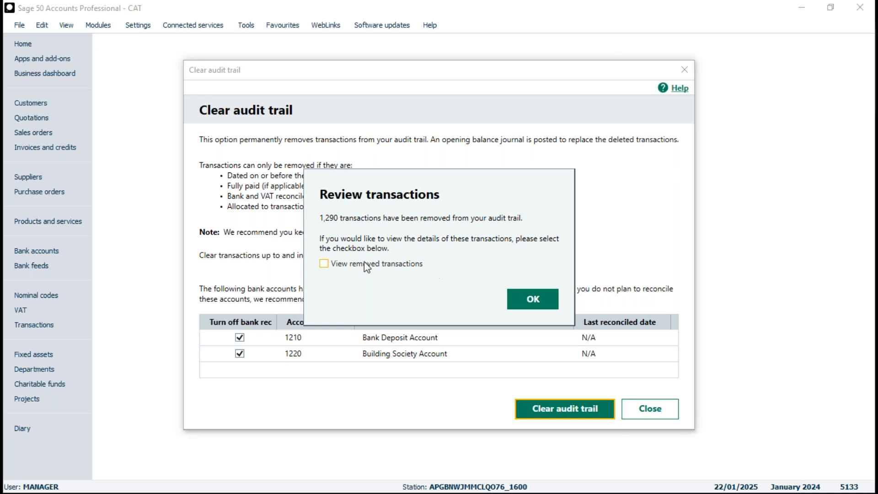
# Step: View the removed transactions, export the list to the Desktop as the PDF "Cleared transactions 31122022", and close the audit trail routine
pyautogui.click(323, 264)
pyautogui.click(532, 303)
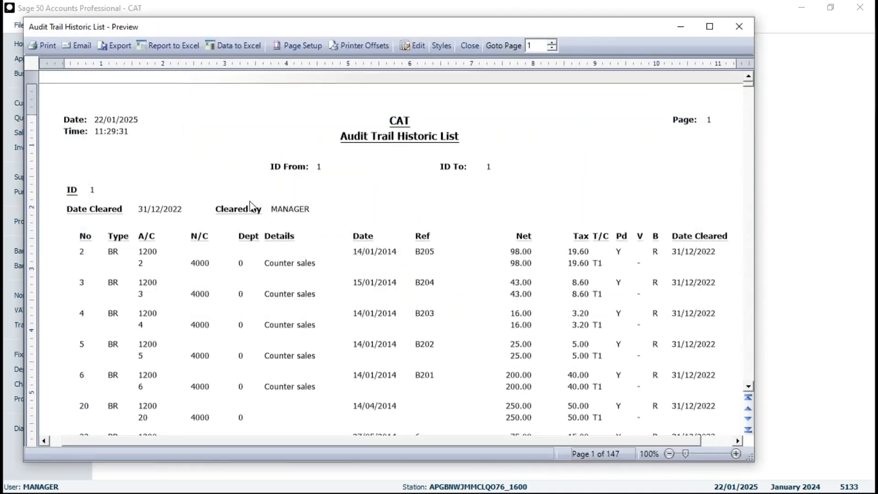
pyautogui.click(118, 47)
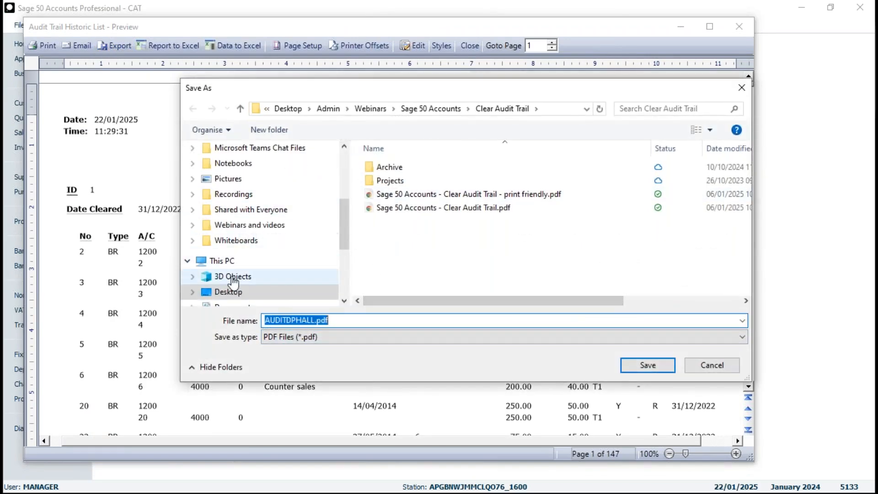
pyautogui.click(227, 293)
pyautogui.click(332, 322)
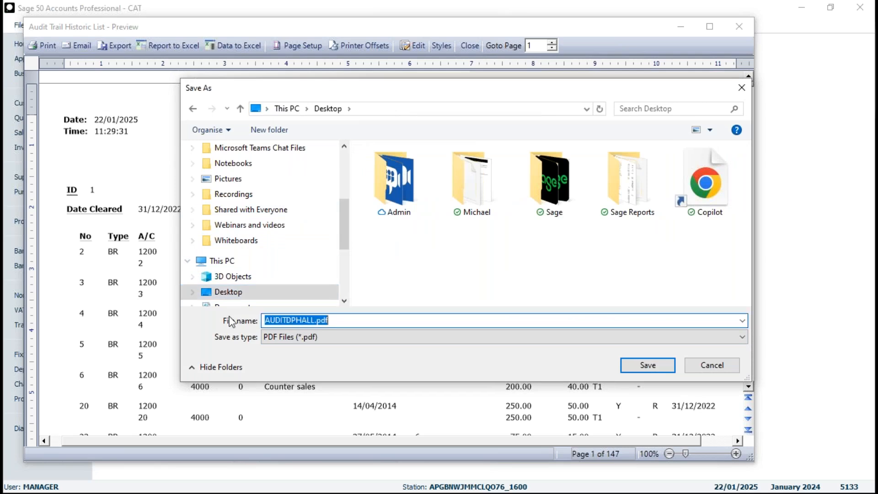
pyautogui.write('Clear')
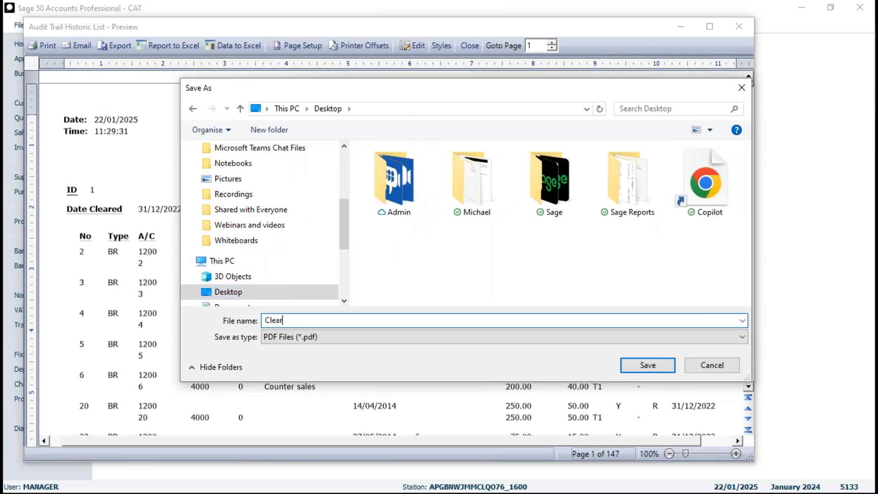
pyautogui.write('ed transactions 31122')
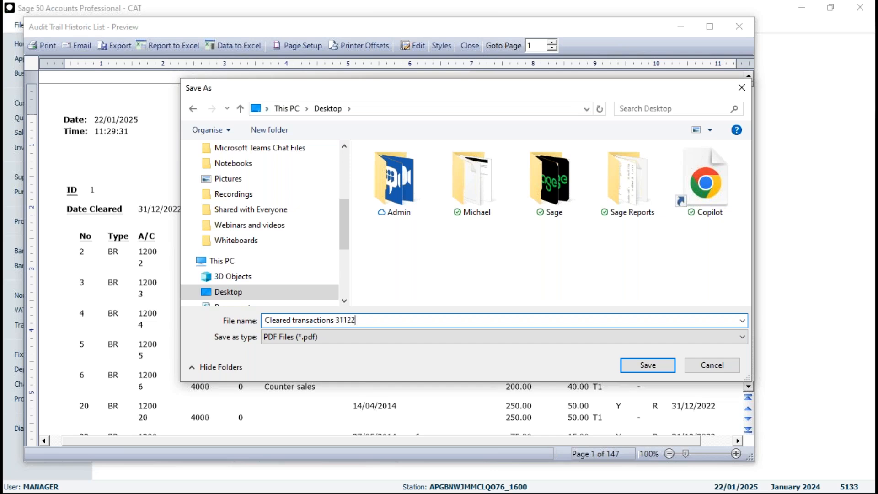
pyautogui.write('022')
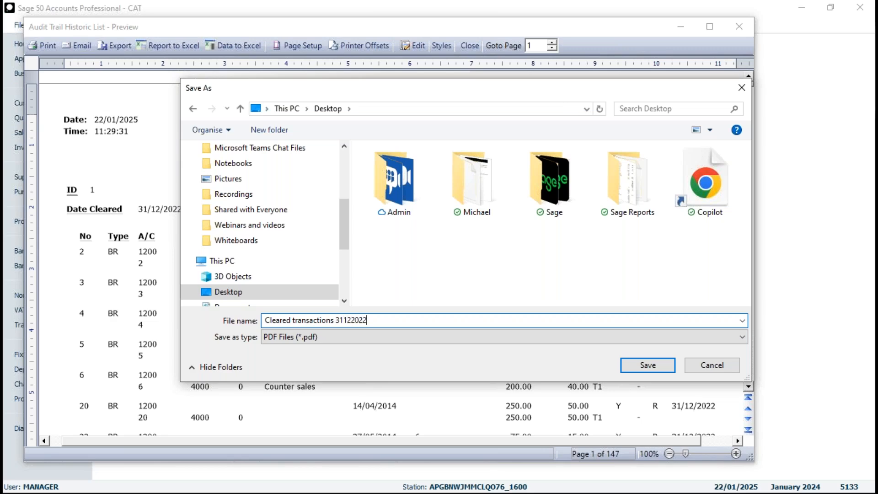
pyautogui.click(647, 365)
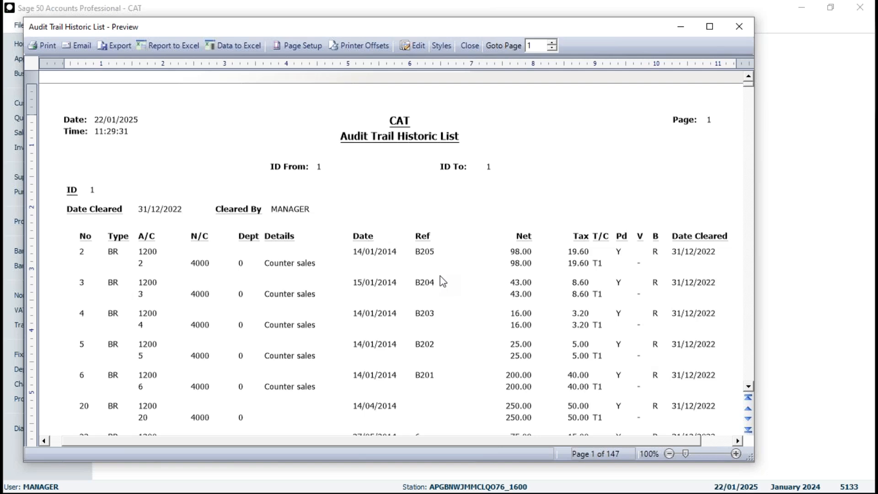
pyautogui.click(472, 45)
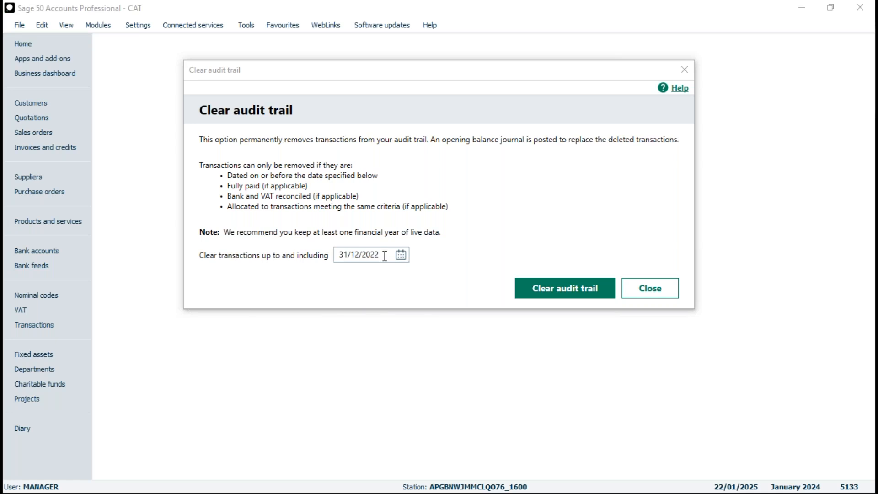
pyautogui.click(652, 295)
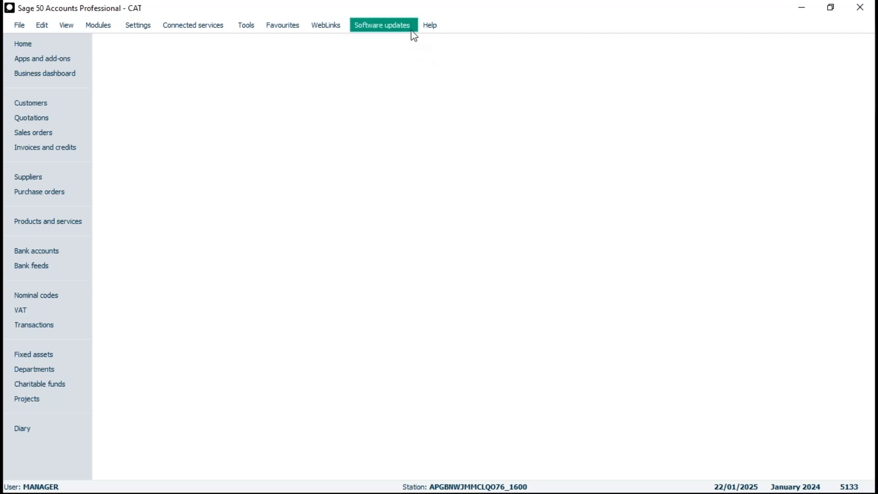
# Step: Open the About information again and examine the Clear Audit Trail Date and the header and split counts
pyautogui.click(431, 27)
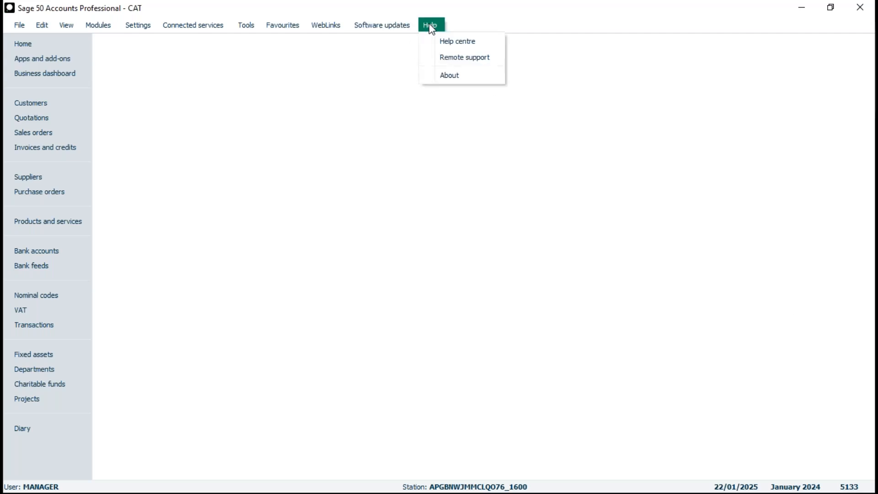
pyautogui.click(439, 73)
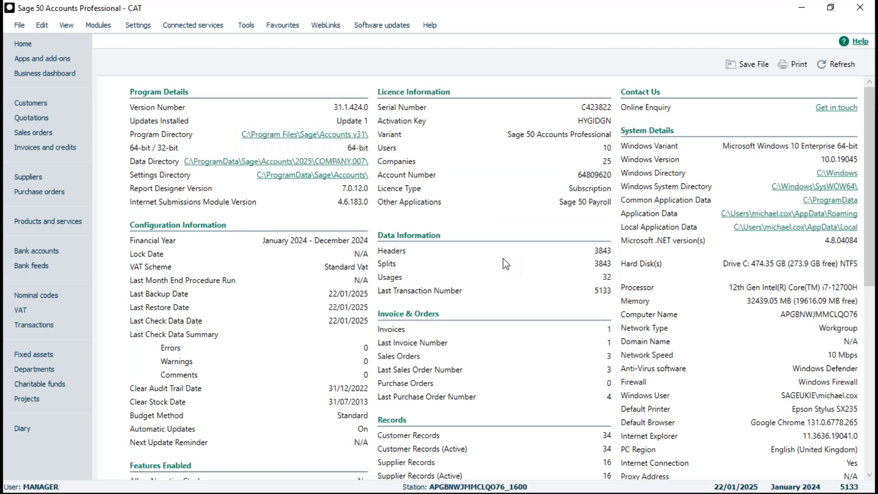
pyautogui.scroll(-2, 505, 264)
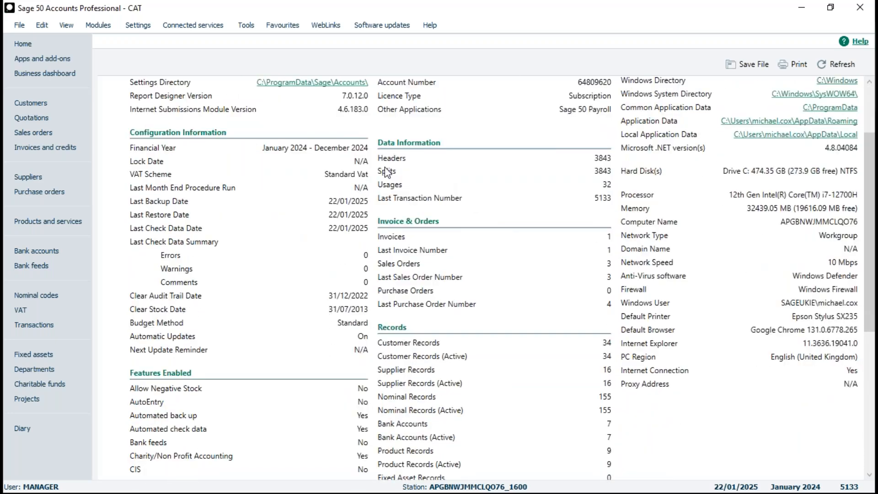